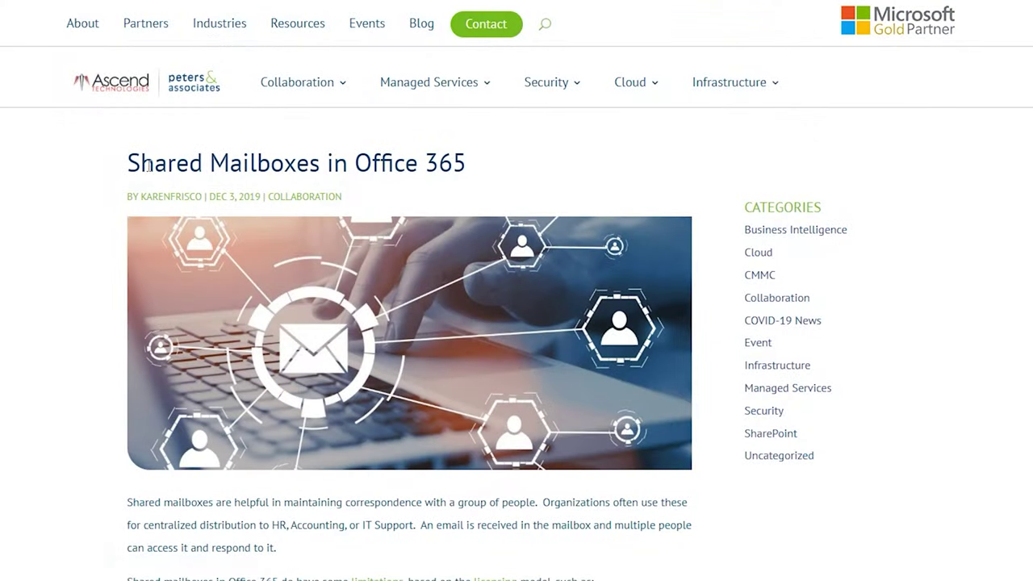
# Convert the Exchange Online (Plan 1) user's mailbox to shared from the user's Mail tab
pyautogui.moveTo(127, 164); pyautogui.dragTo(460, 164)
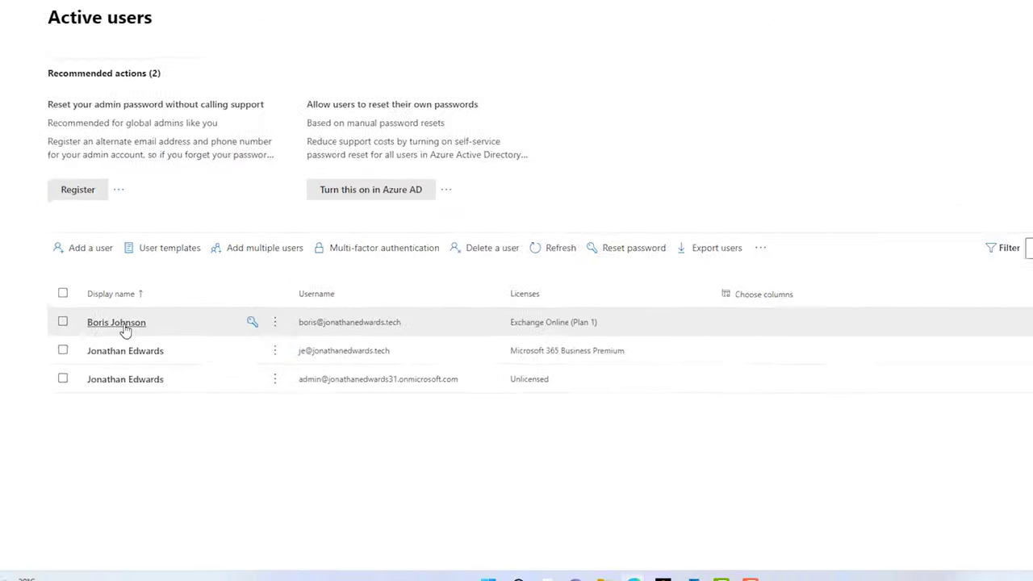
pyautogui.click(121, 323)
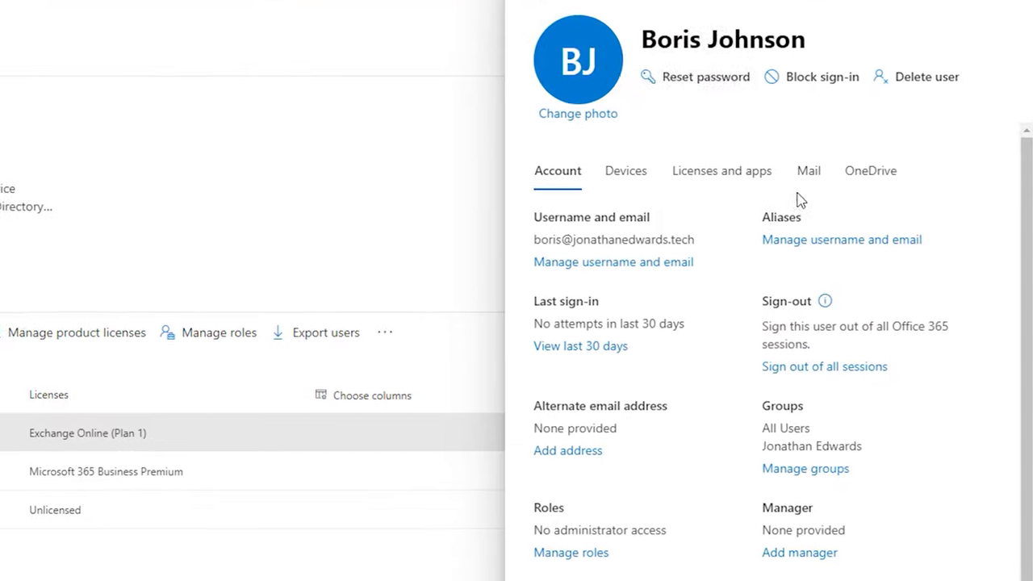
pyautogui.click(809, 174)
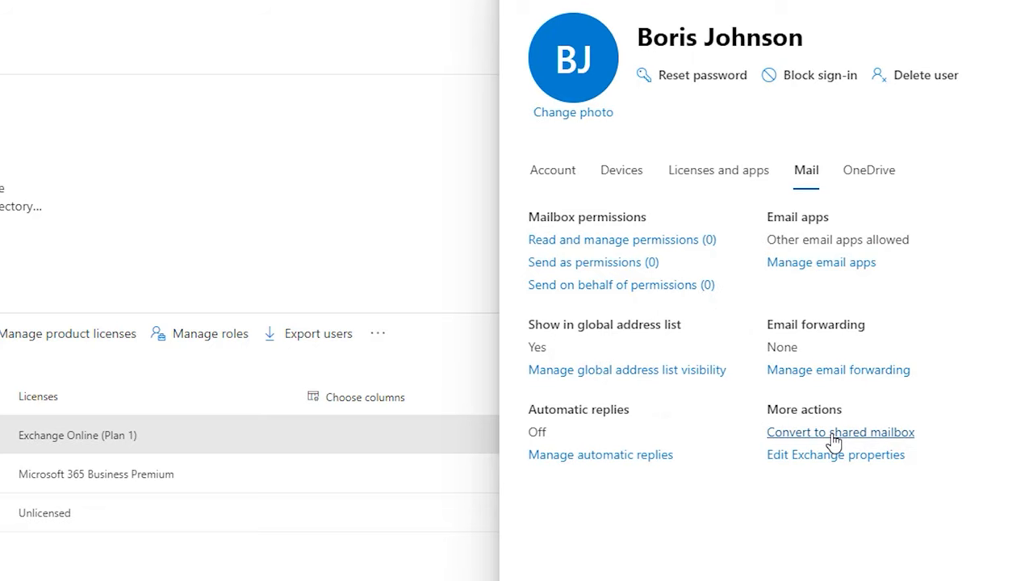
pyautogui.click(834, 440)
pyautogui.click(755, 539)
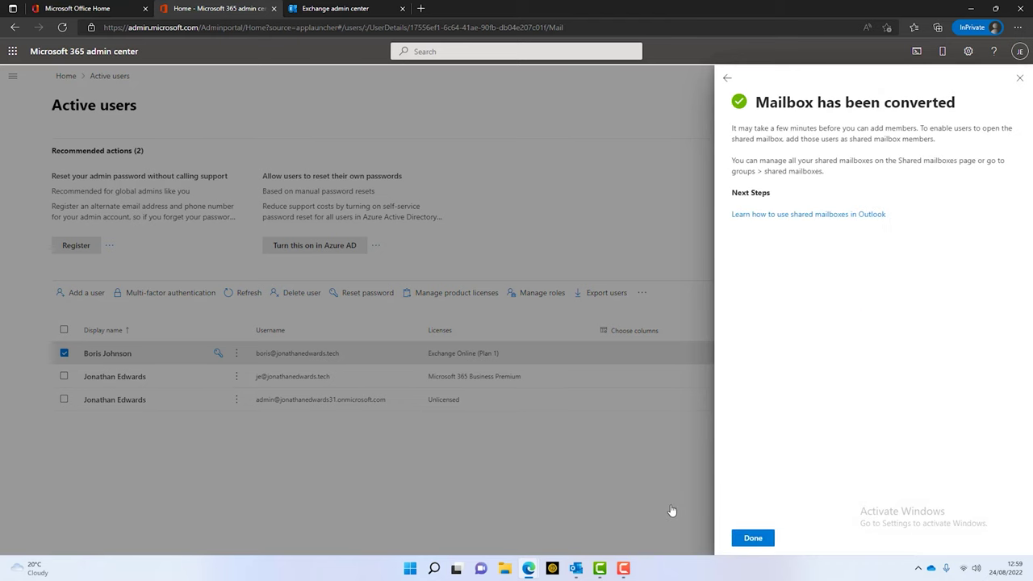
# Untick Exchange Online (Plan 1) in the converted user's Licenses and apps and save
pyautogui.click(754, 538)
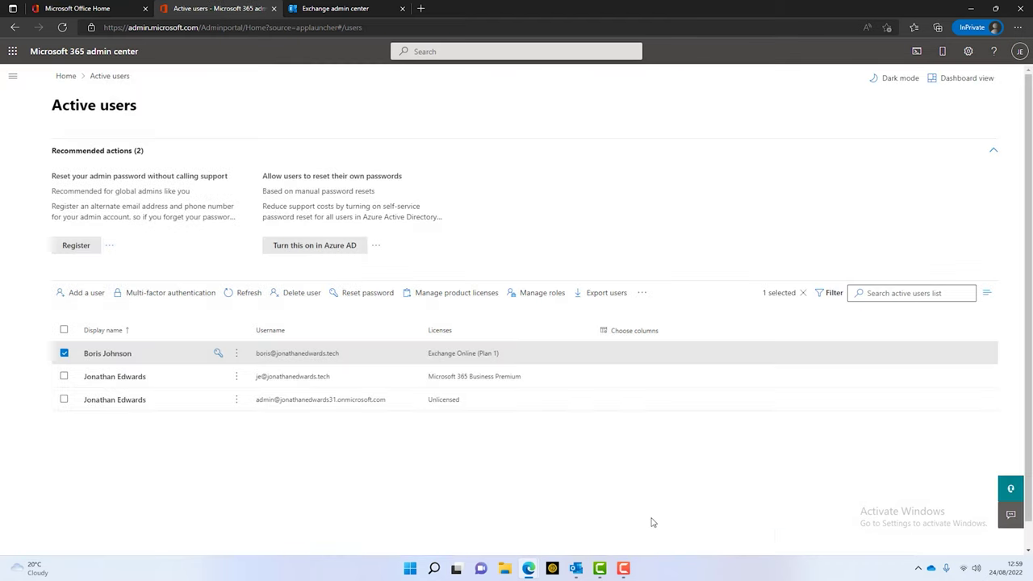
pyautogui.click(117, 357)
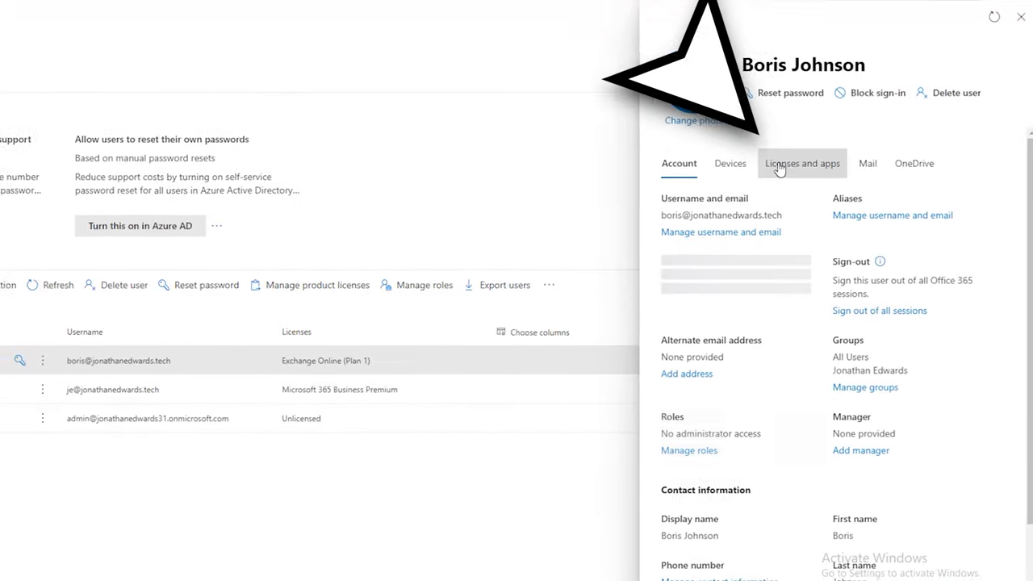
pyautogui.click(780, 165)
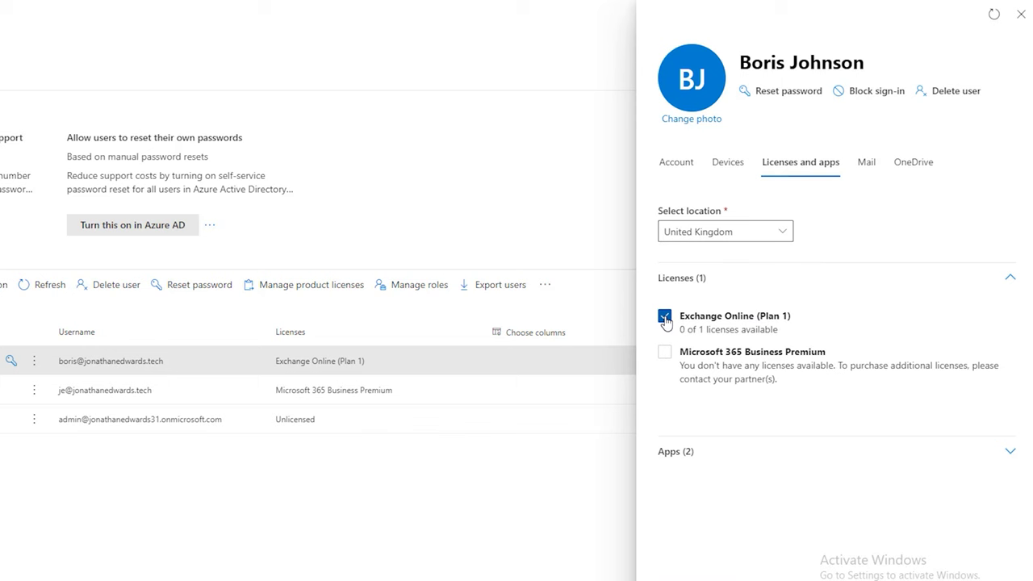
pyautogui.click(666, 319)
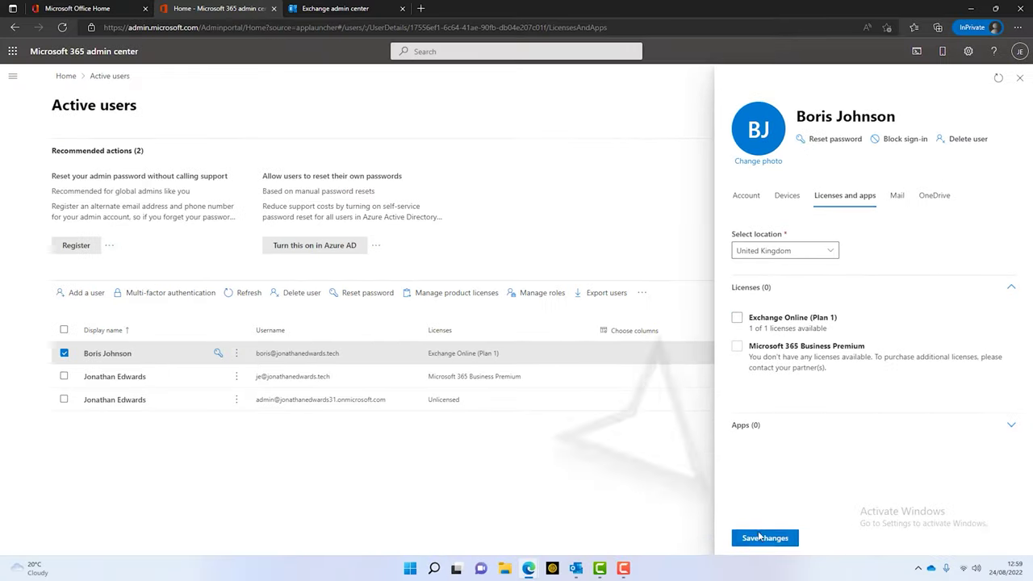
pyautogui.click(759, 541)
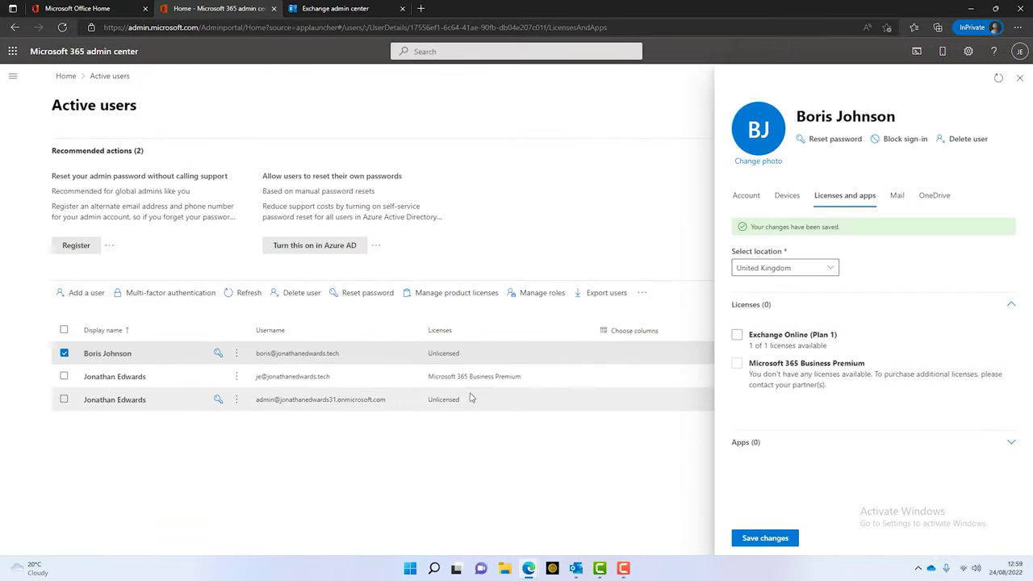
pyautogui.click(1020, 78)
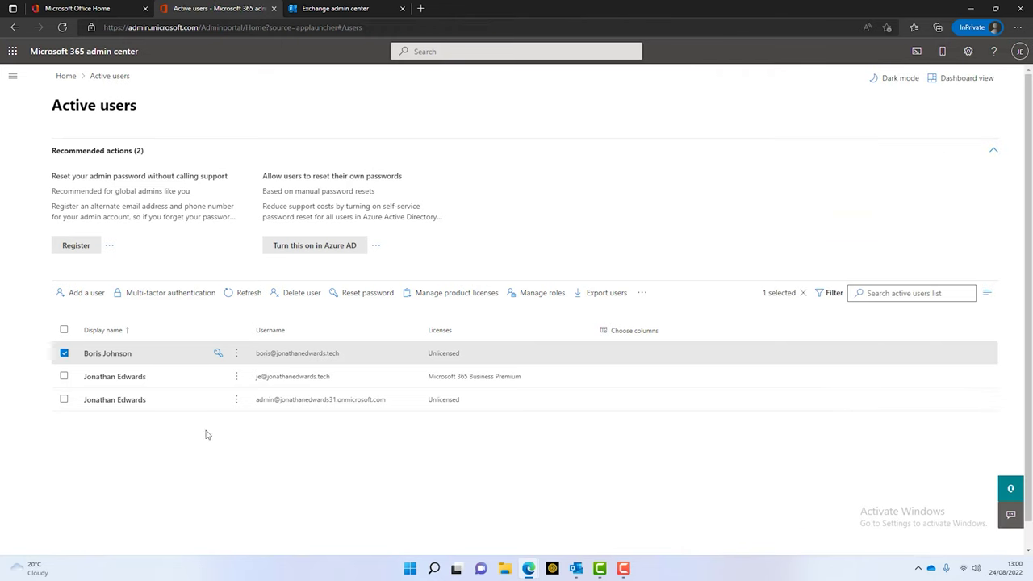
# Check the now-unlicensed user's mailbox status on the Mail tab
pyautogui.click(125, 355)
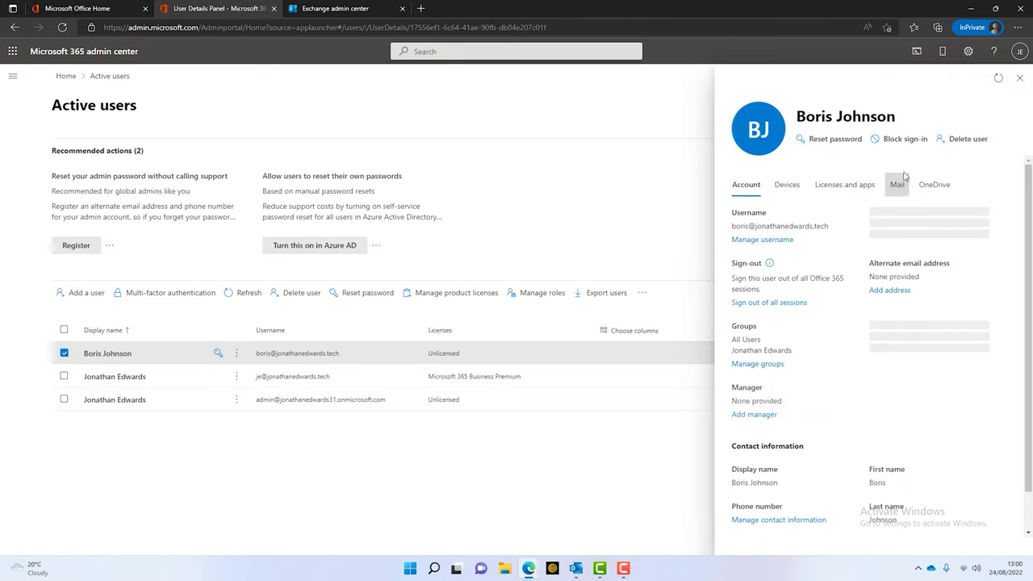
pyautogui.click(902, 186)
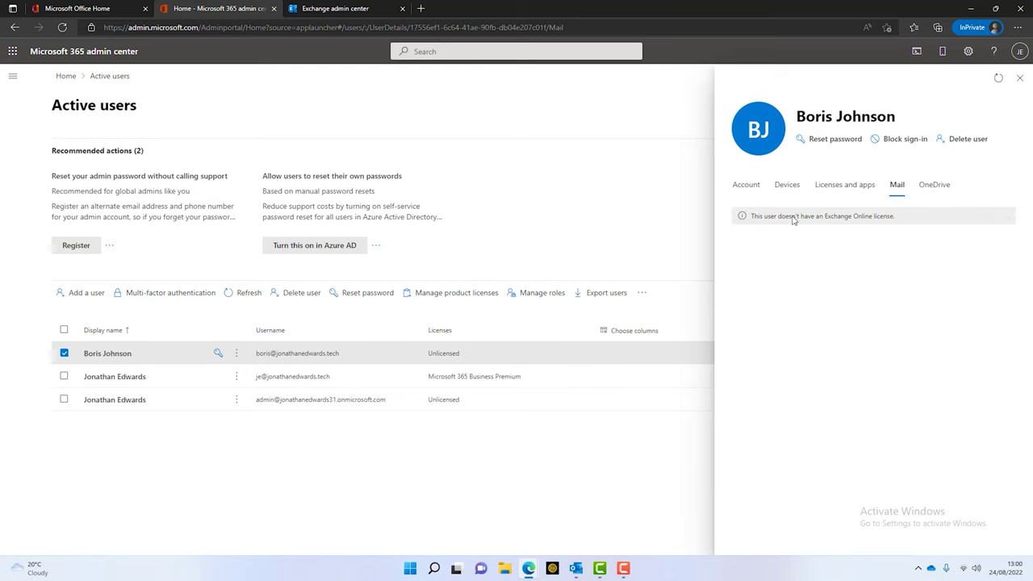
pyautogui.click(1020, 77)
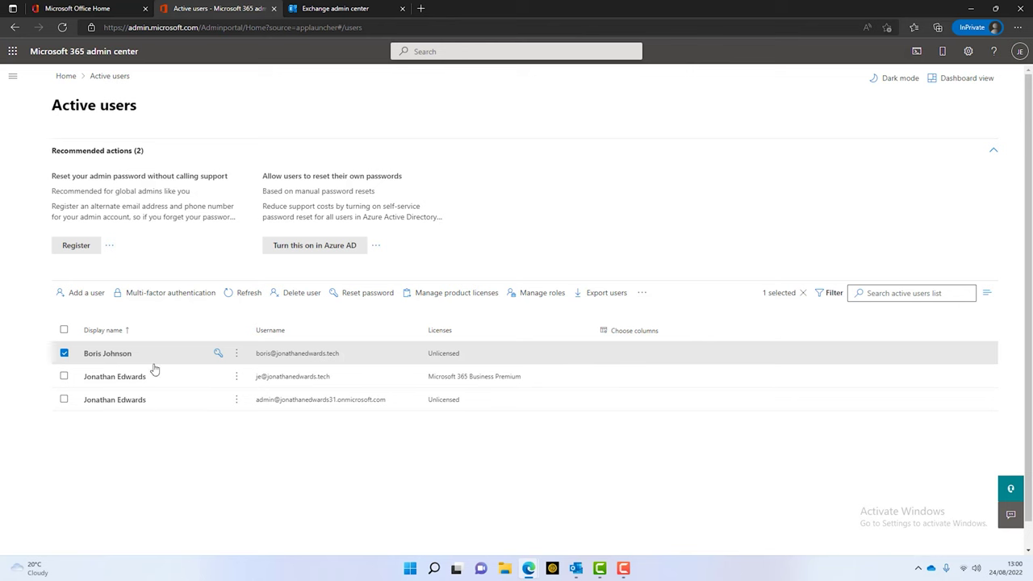
# Go to the Exchange admin center and open the shared mailbox's details in Manage mailboxes
pyautogui.click(13, 76)
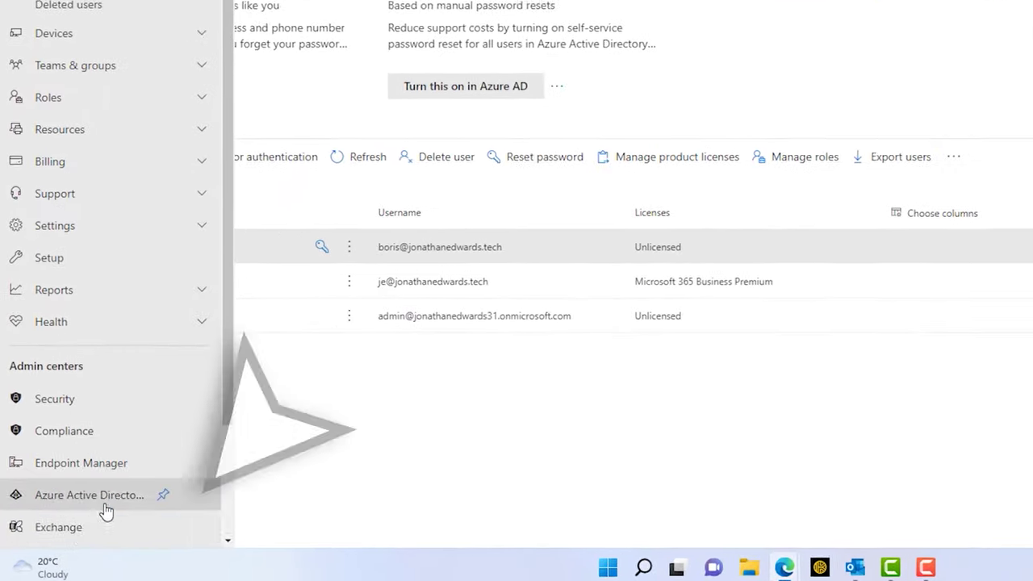
pyautogui.click(79, 530)
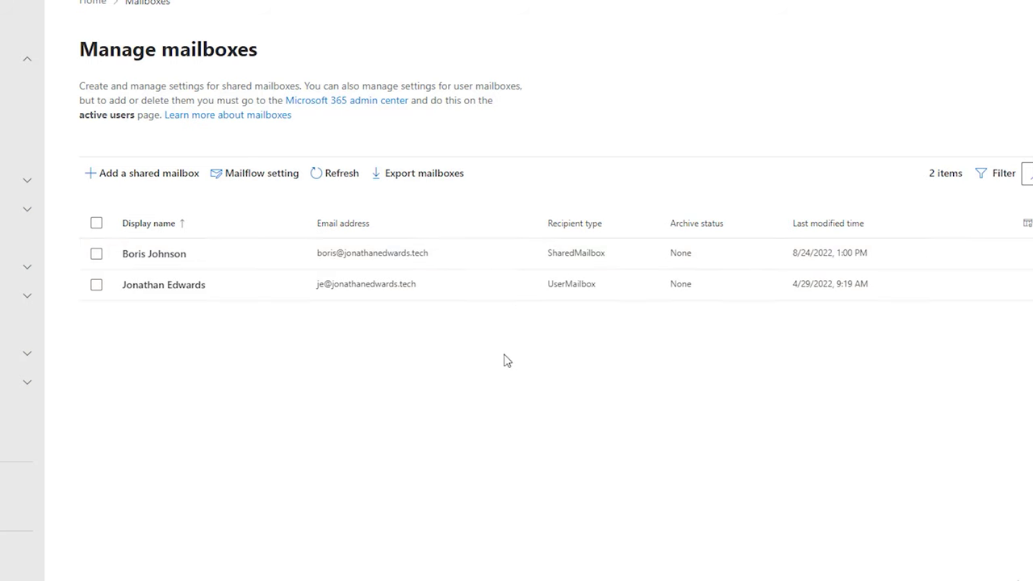
pyautogui.click(156, 258)
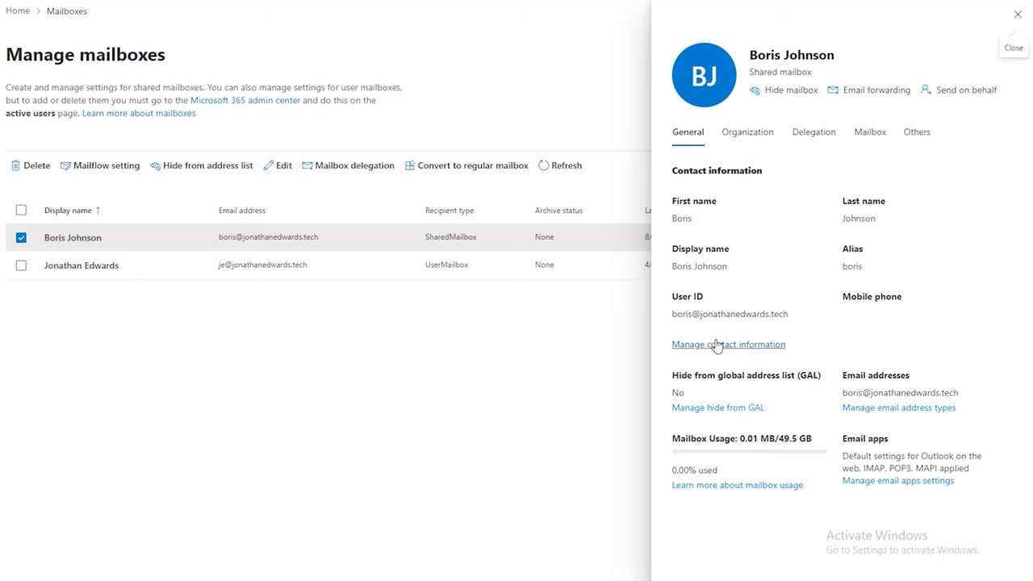
# Grant the other user Read and manage (Full Access) permission on the shared mailbox
pyautogui.click(811, 139)
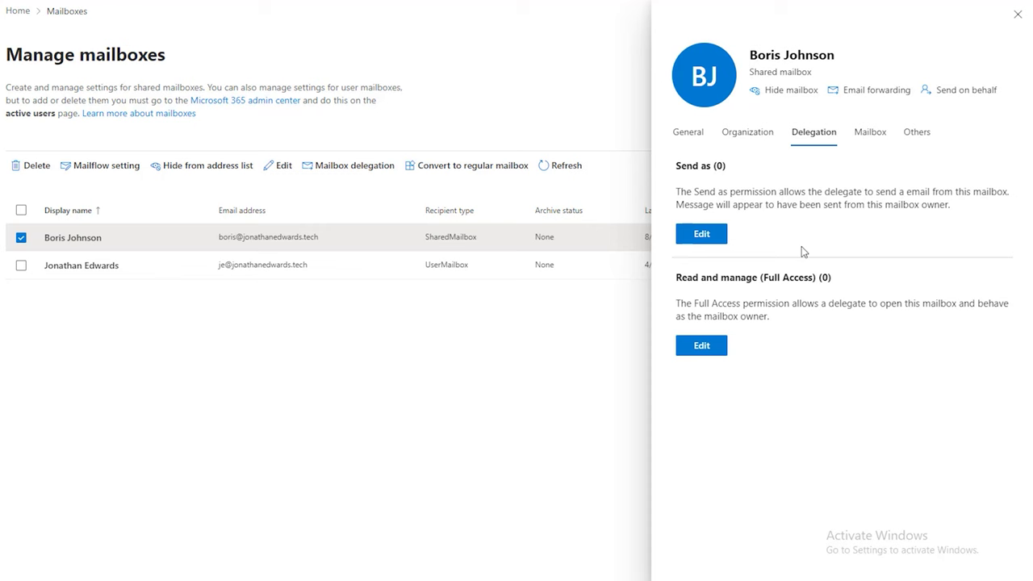
pyautogui.click(684, 240)
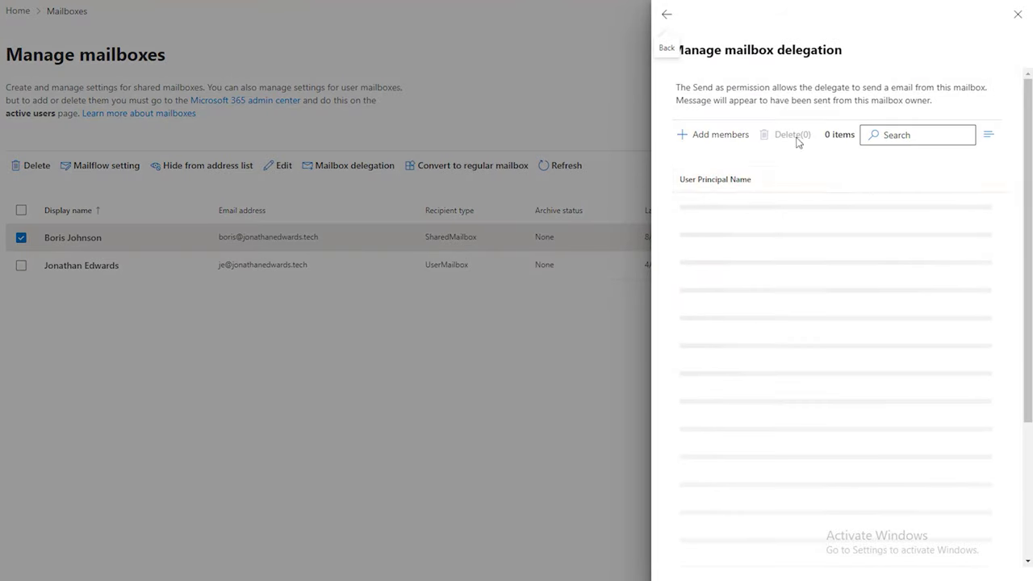
pyautogui.click(667, 15)
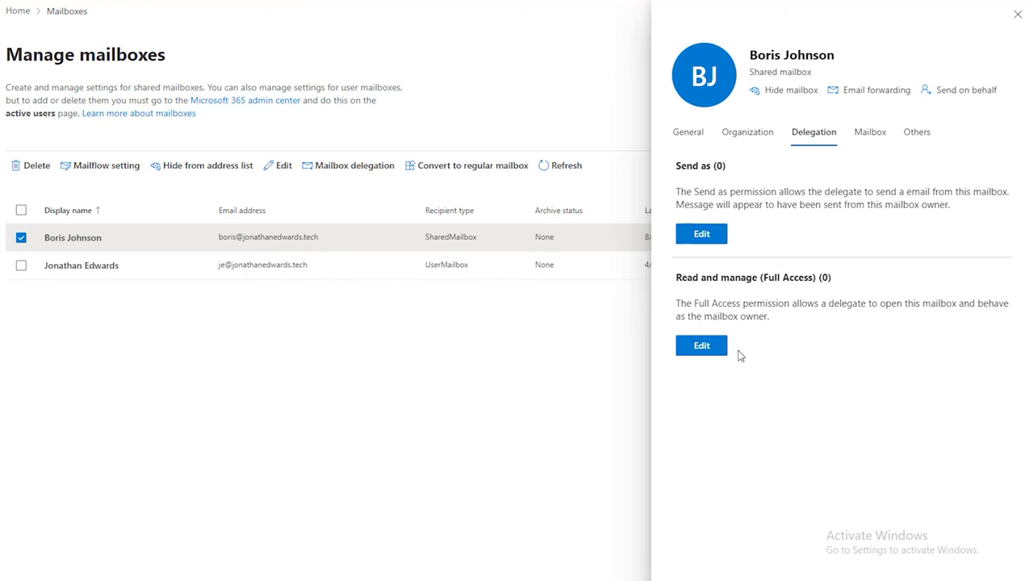
pyautogui.click(712, 350)
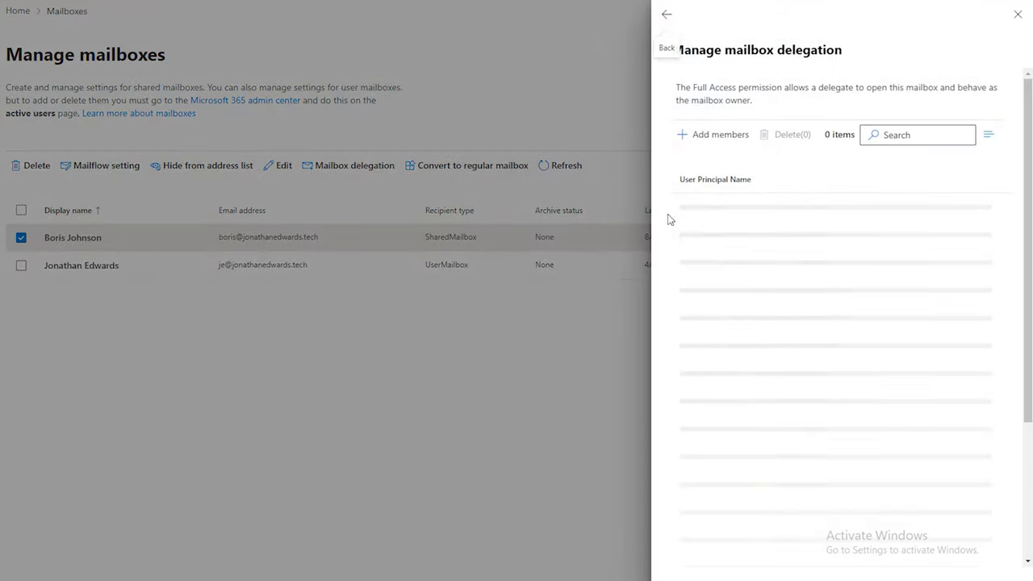
pyautogui.click(714, 134)
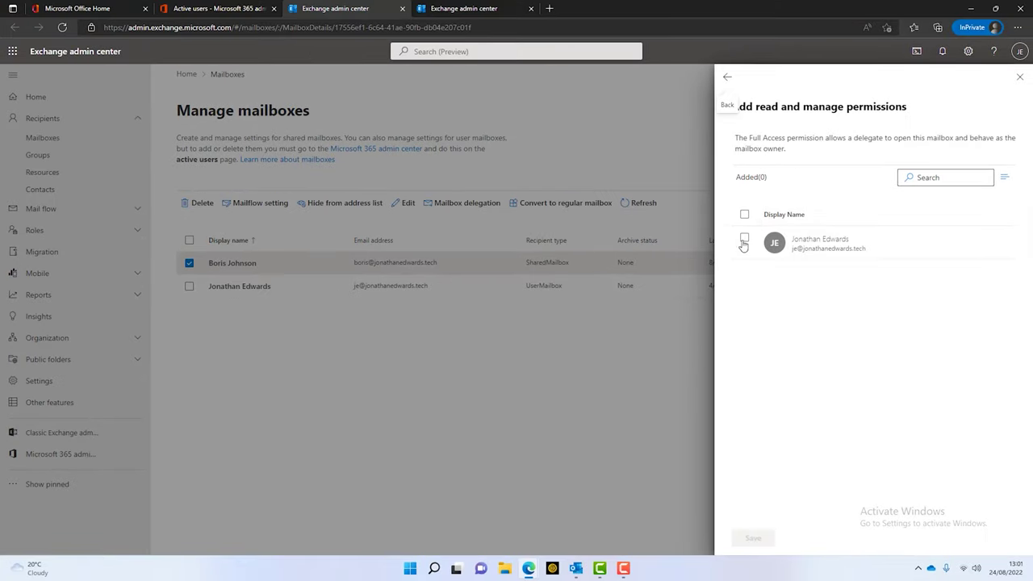
pyautogui.click(743, 242)
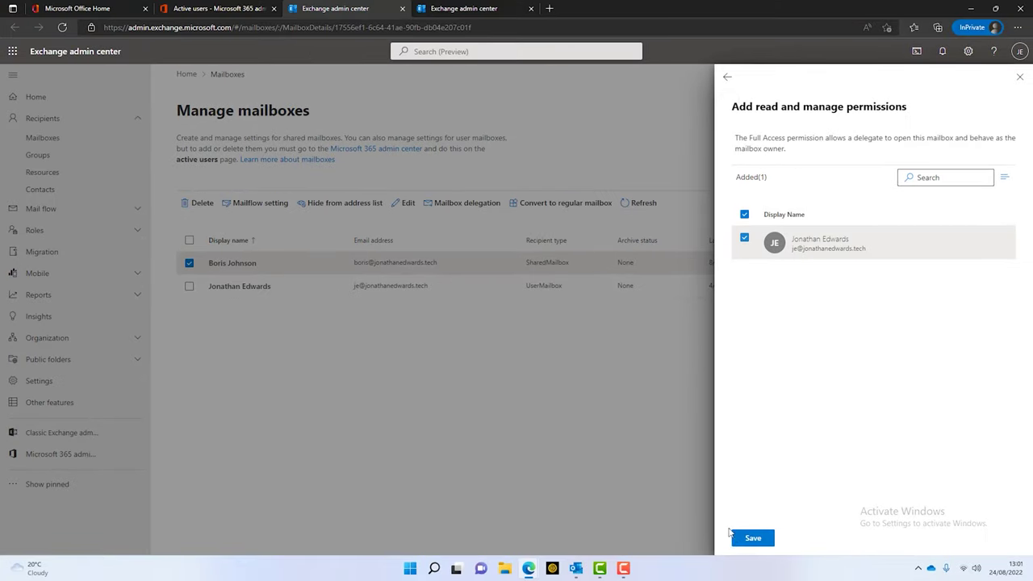
pyautogui.click(753, 539)
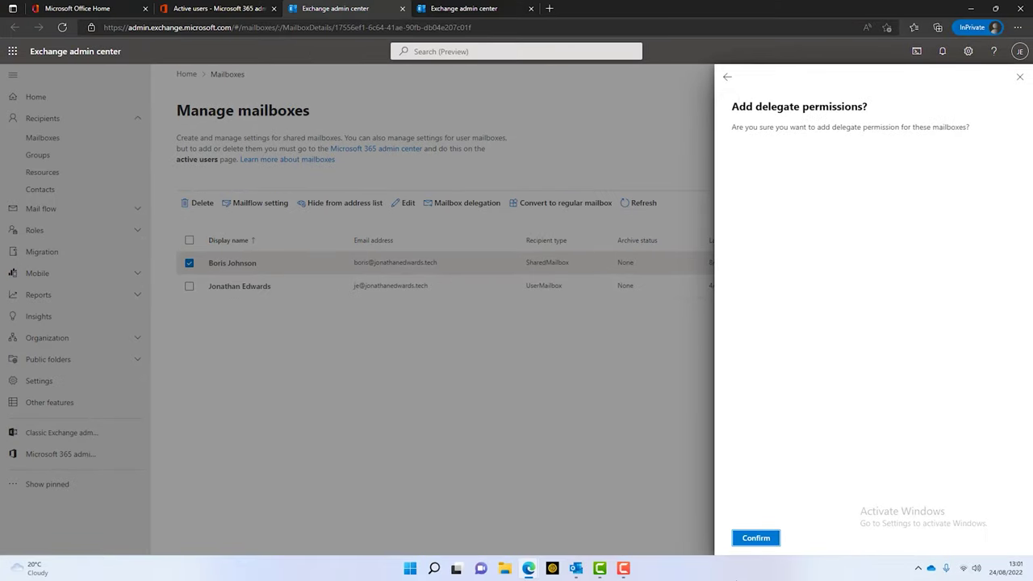
pyautogui.click(751, 541)
pyautogui.click(1020, 77)
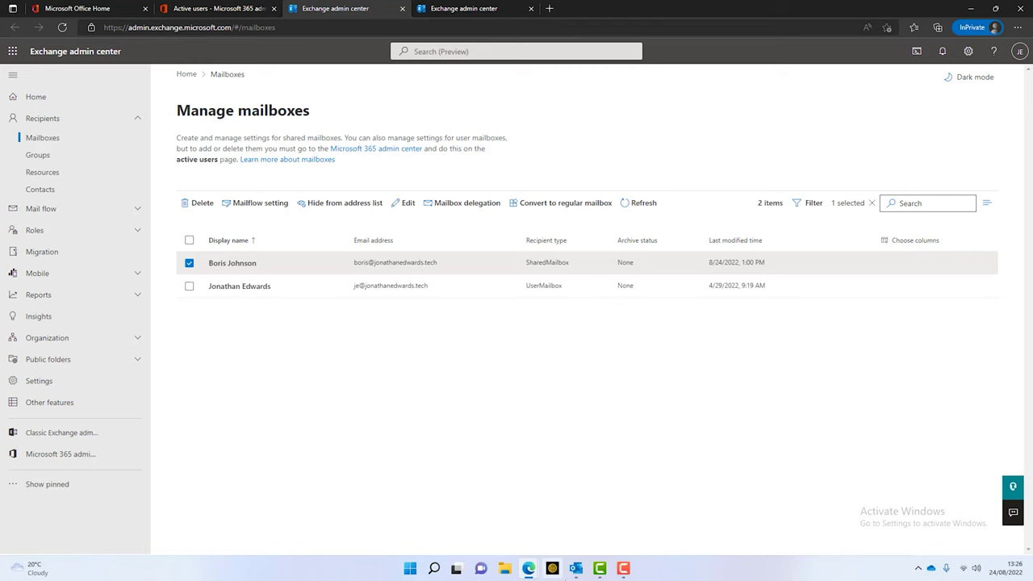
# In Outlook, expand the shared mailbox's folders under the Inbox, then return to Exchange admin center
pyautogui.click(576, 568)
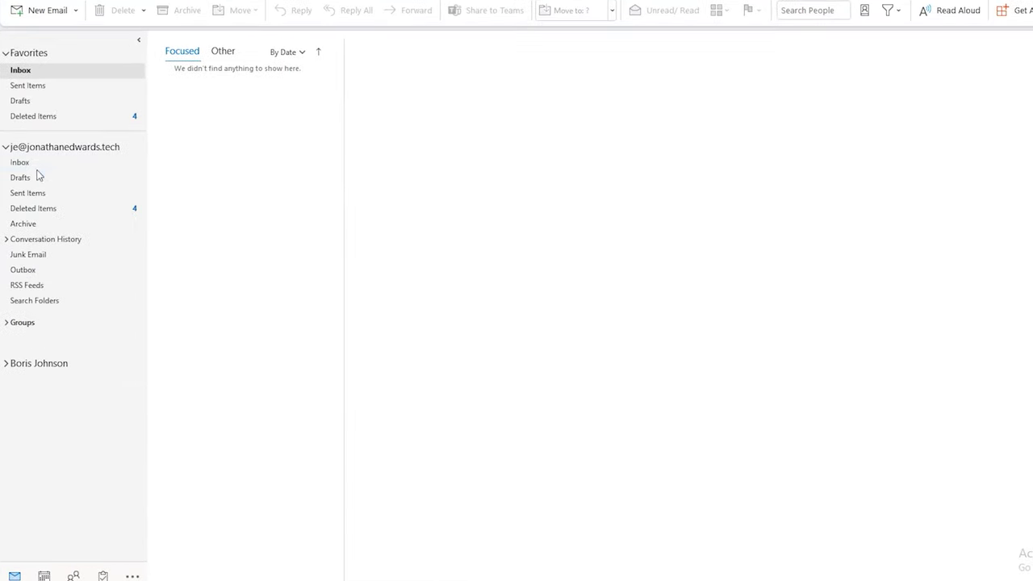
pyautogui.click(20, 162)
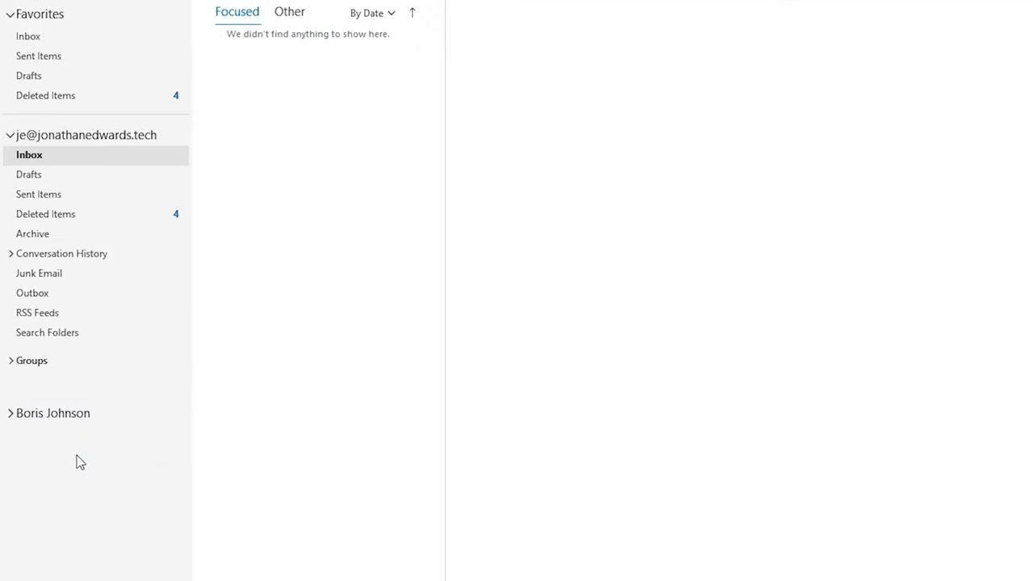
pyautogui.click(11, 413)
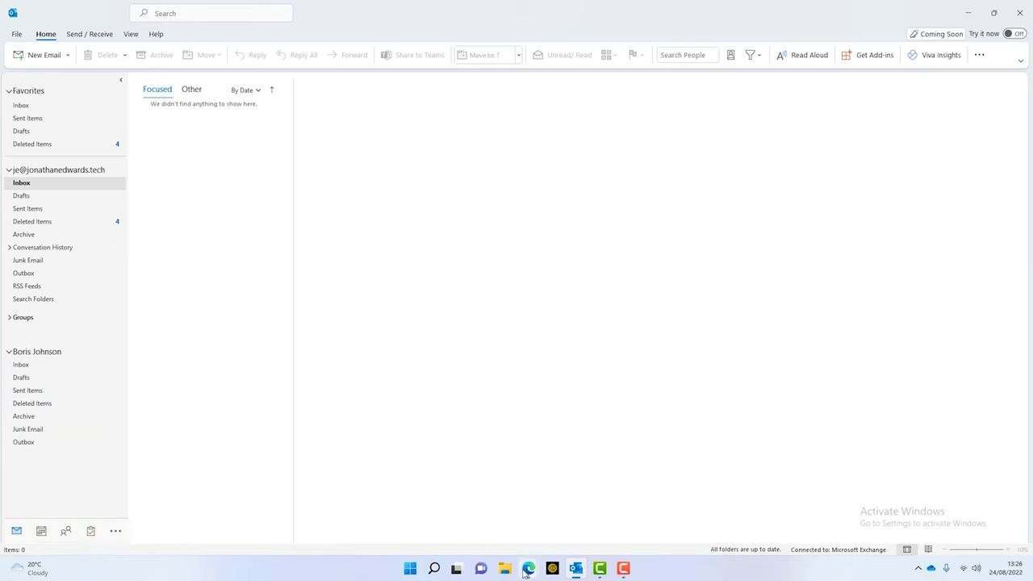
pyautogui.moveTo(528, 569)
pyautogui.click(588, 533)
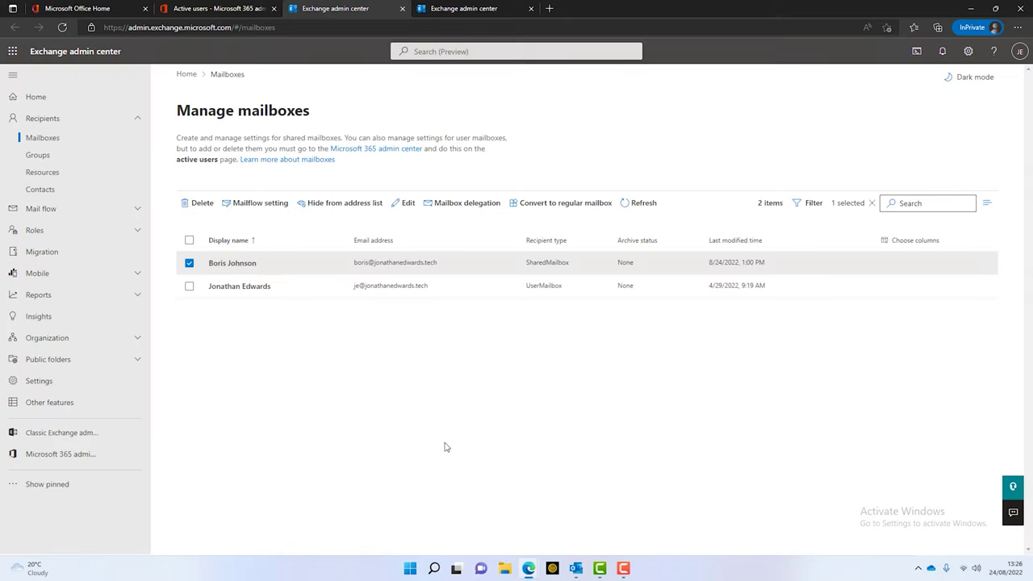
# Convert the selected shared mailbox to a regular mailbox and close the success panel
pyautogui.click(190, 264)
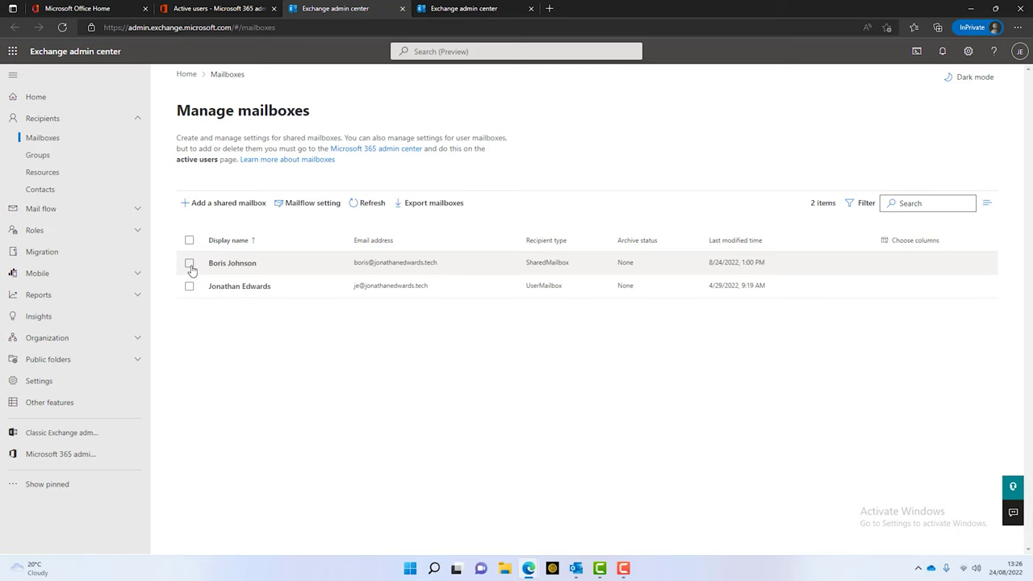
pyautogui.click(189, 265)
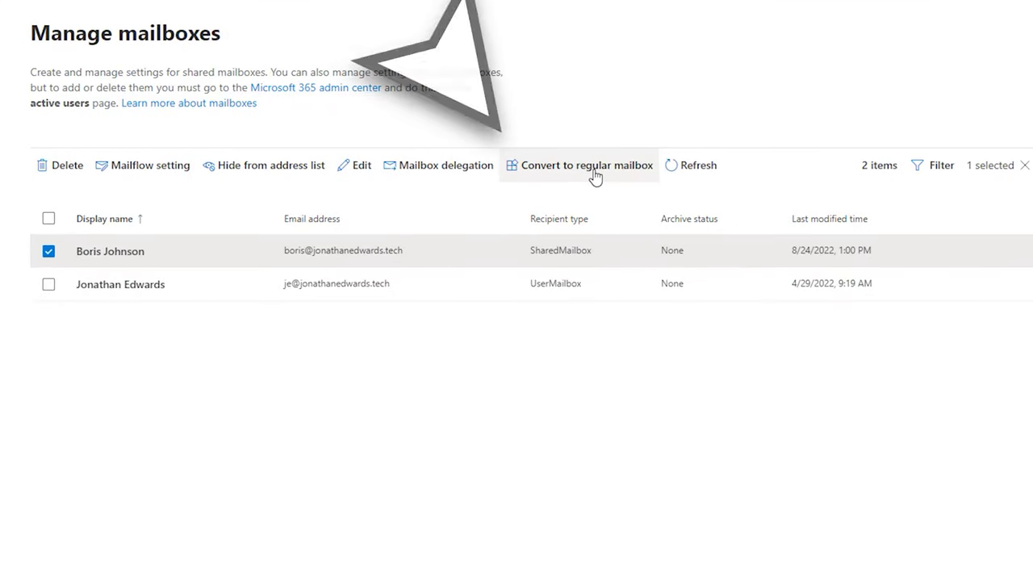
pyautogui.click(595, 175)
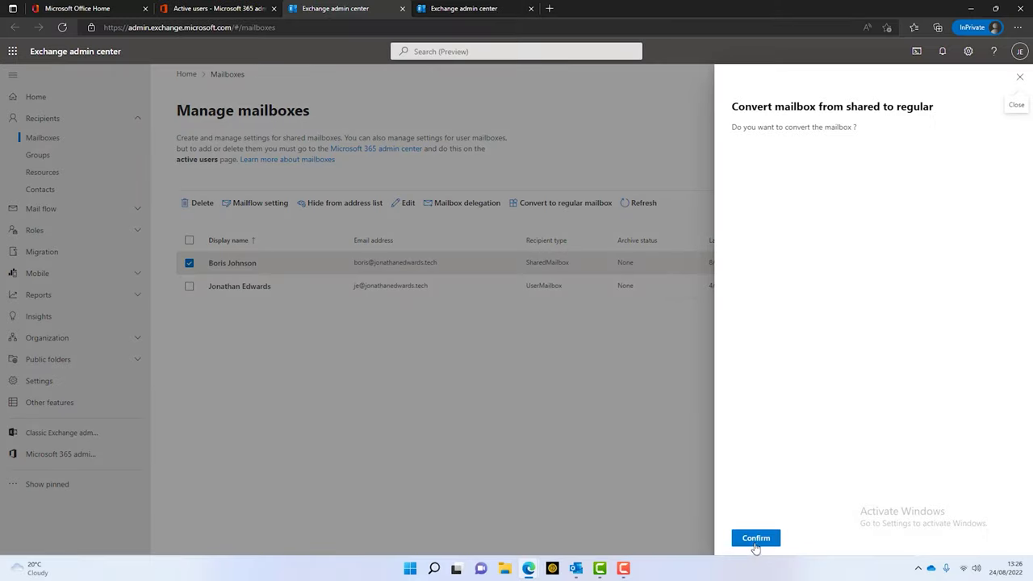
pyautogui.click(755, 539)
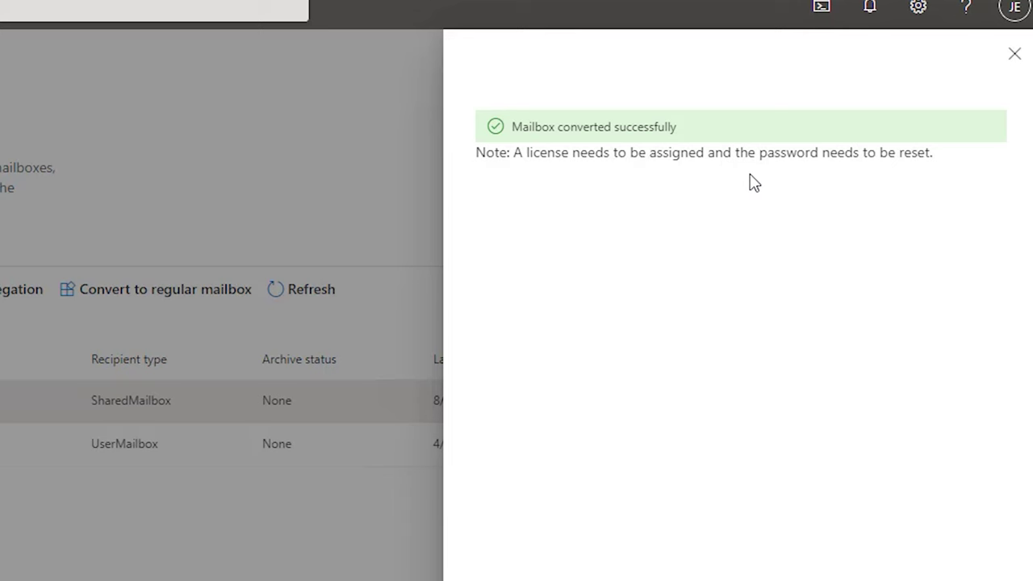
pyautogui.click(1015, 58)
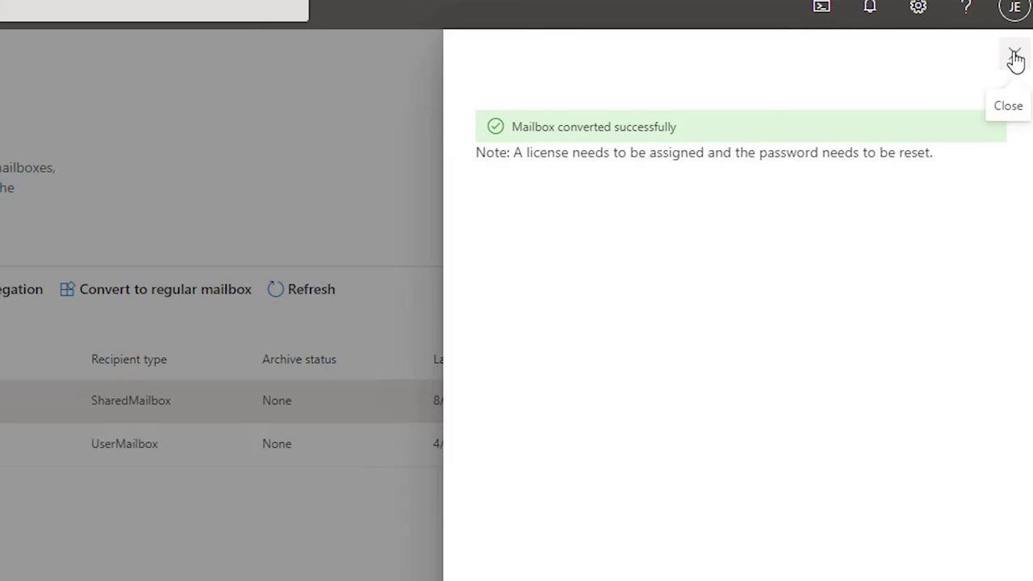
pyautogui.click(1016, 58)
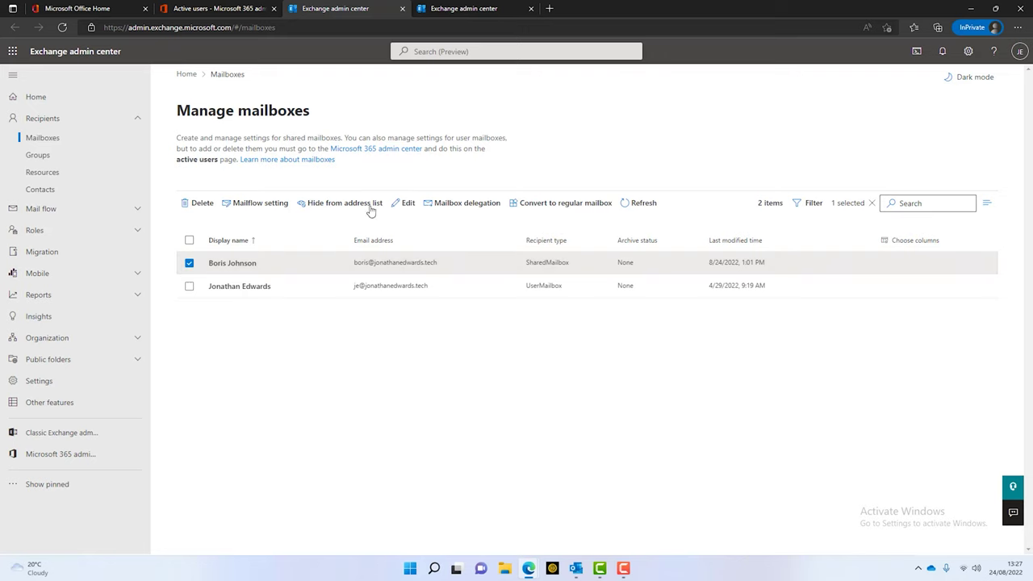
# Reassign the Exchange Online (Plan 1) licence to the converted user in Active users and save
pyautogui.click(222, 8)
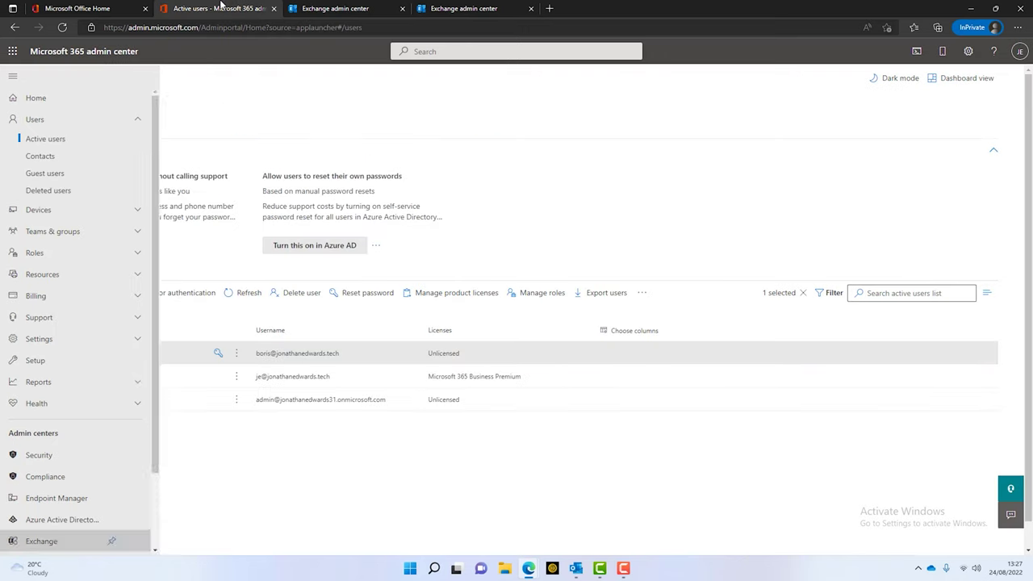
pyautogui.click(32, 156)
pyautogui.click(8, 78)
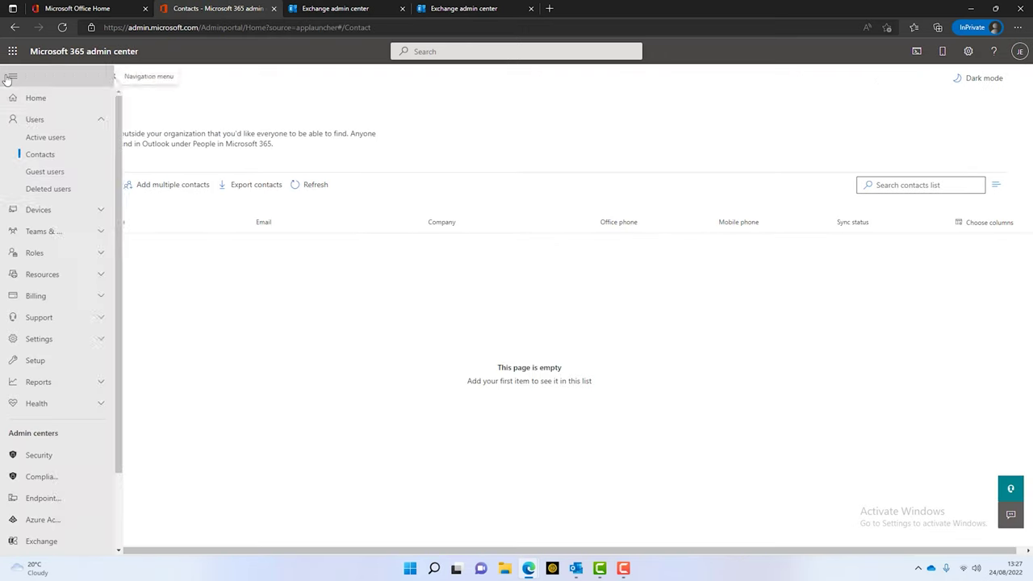
pyautogui.click(62, 143)
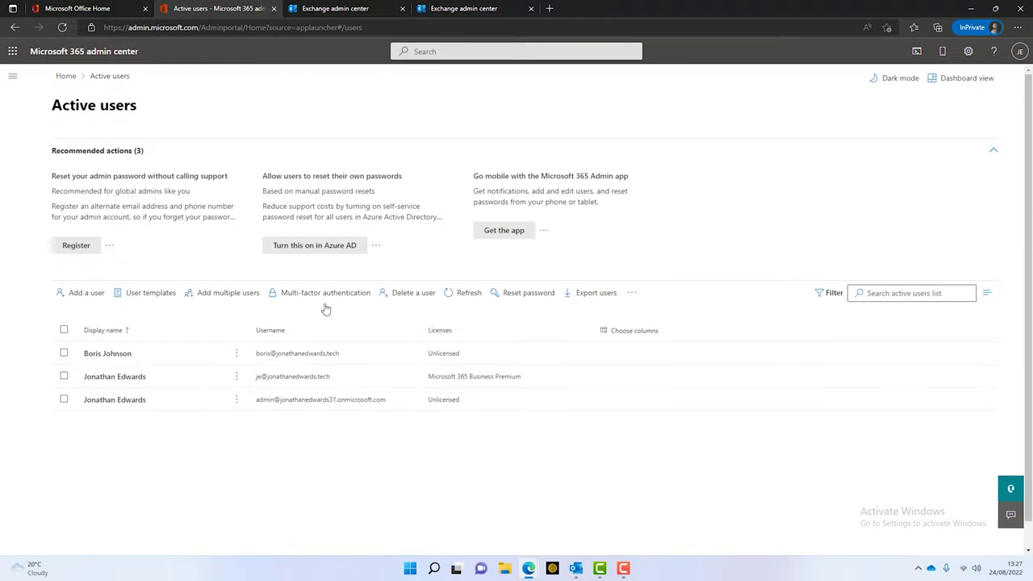
pyautogui.click(113, 352)
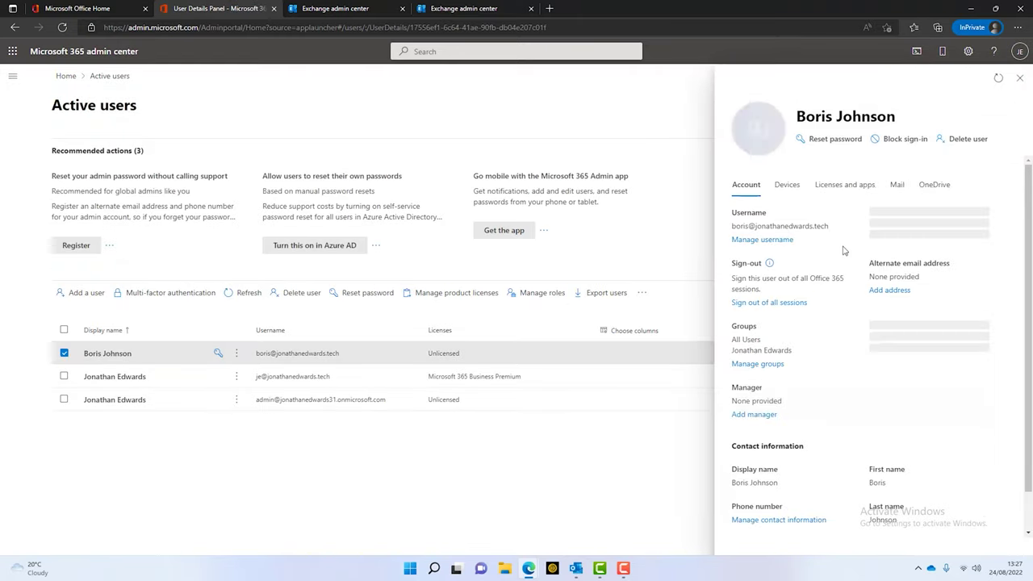
pyautogui.click(833, 191)
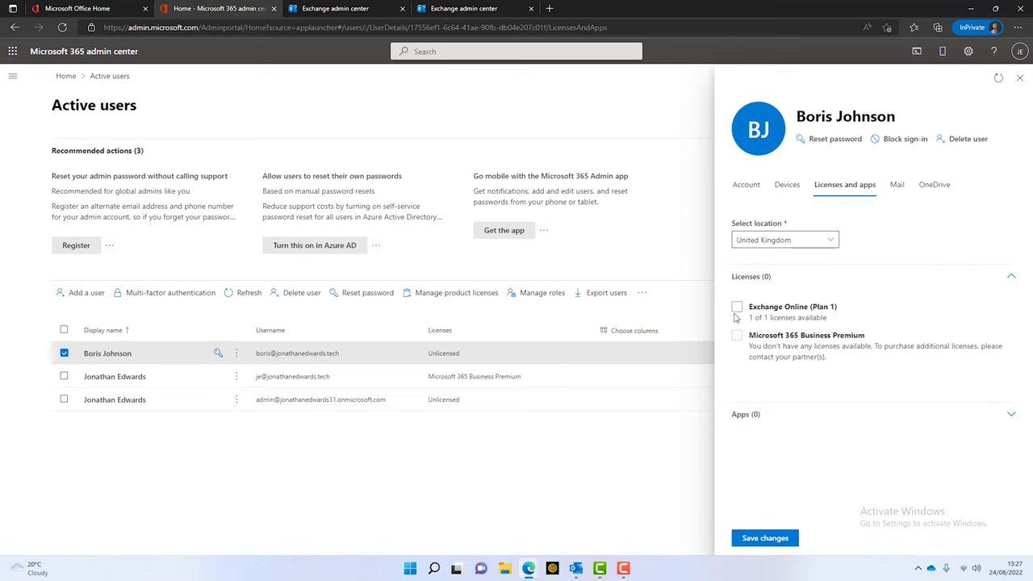
pyautogui.click(737, 308)
pyautogui.click(767, 539)
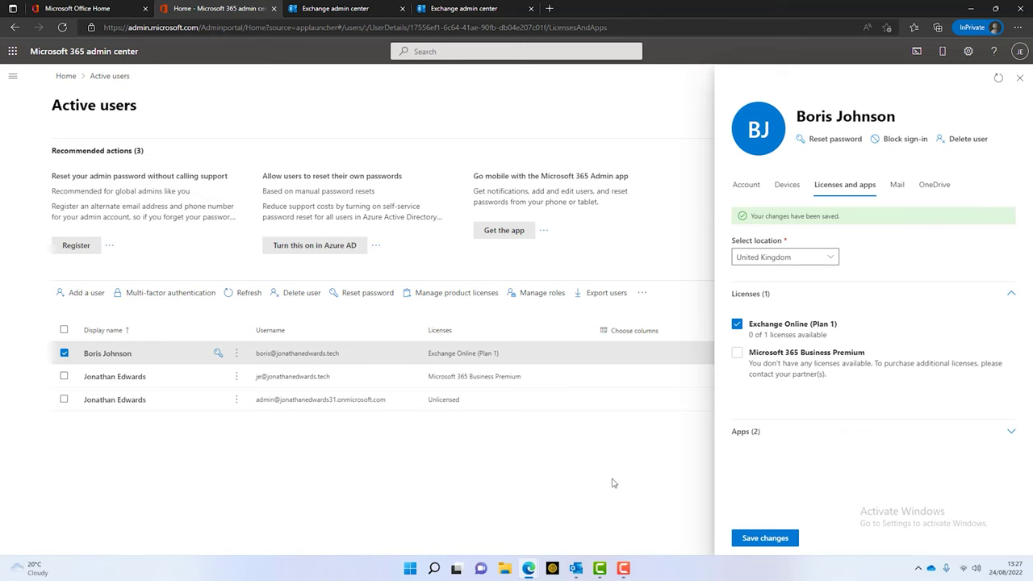
# Add a shared mailbox with display name Finance and address finance on the .tech domain
pyautogui.click(456, 8)
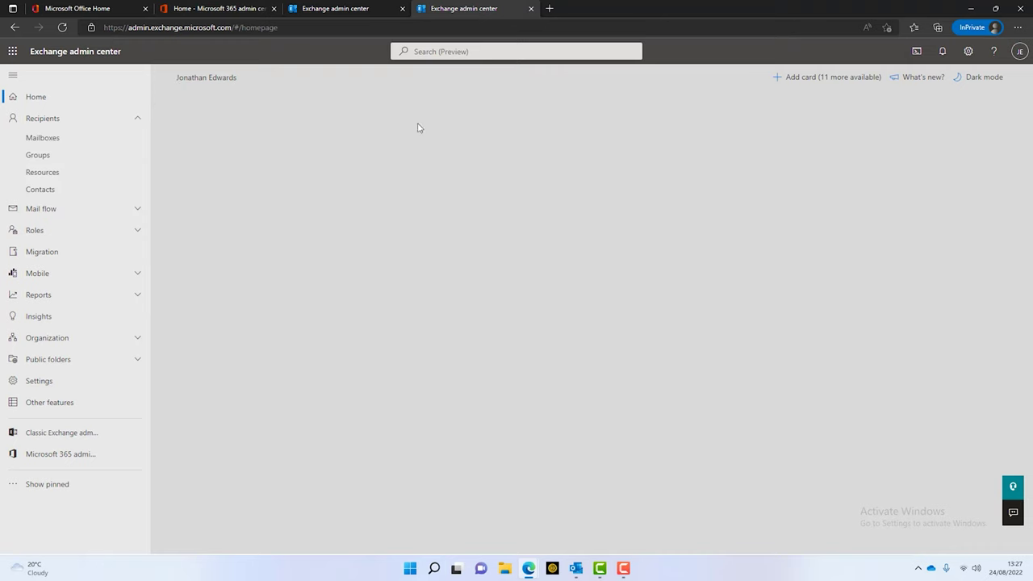
pyautogui.click(71, 141)
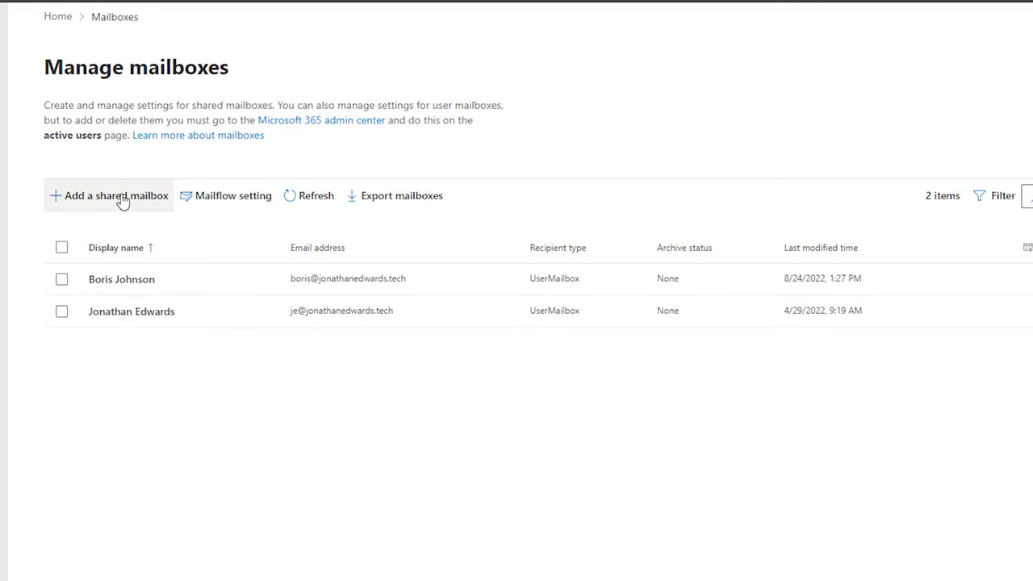
pyautogui.click(121, 201)
pyautogui.click(772, 186)
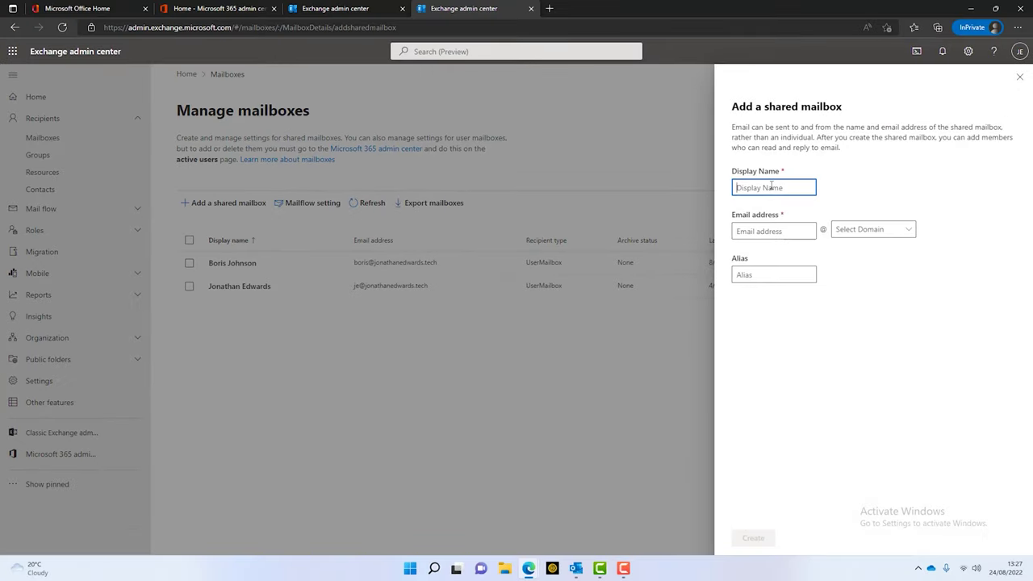
pyautogui.write('Finance')
pyautogui.press('Tab')
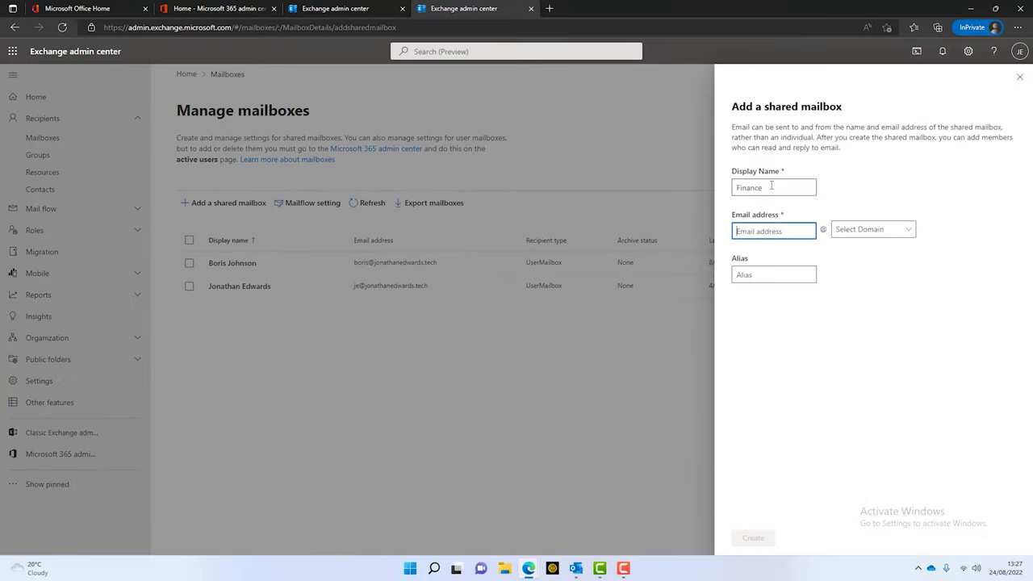
pyautogui.write('finance')
pyautogui.click(909, 230)
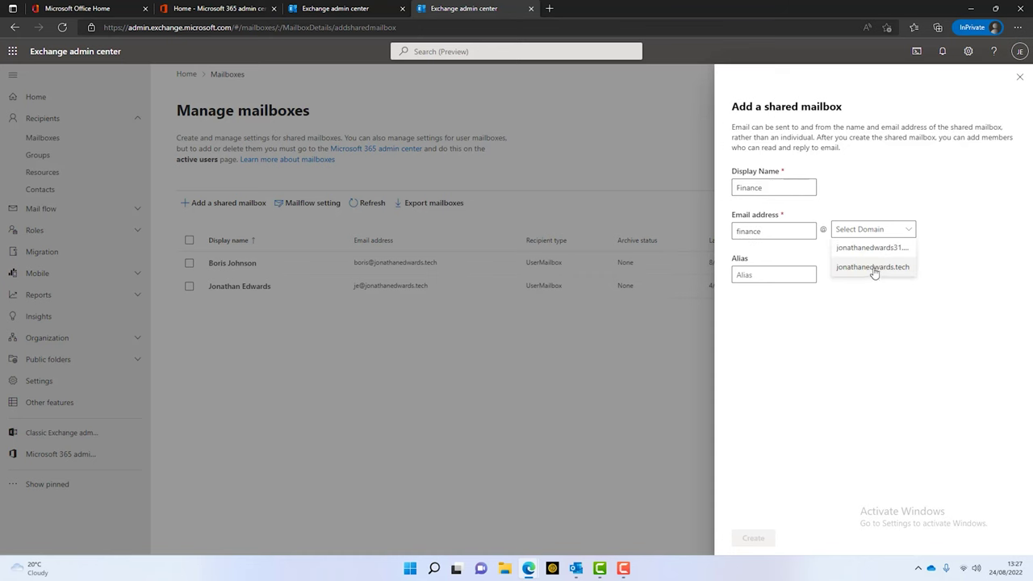
pyautogui.click(873, 268)
# Create the Finance shared mailbox and wait for the success message
pyautogui.click(754, 538)
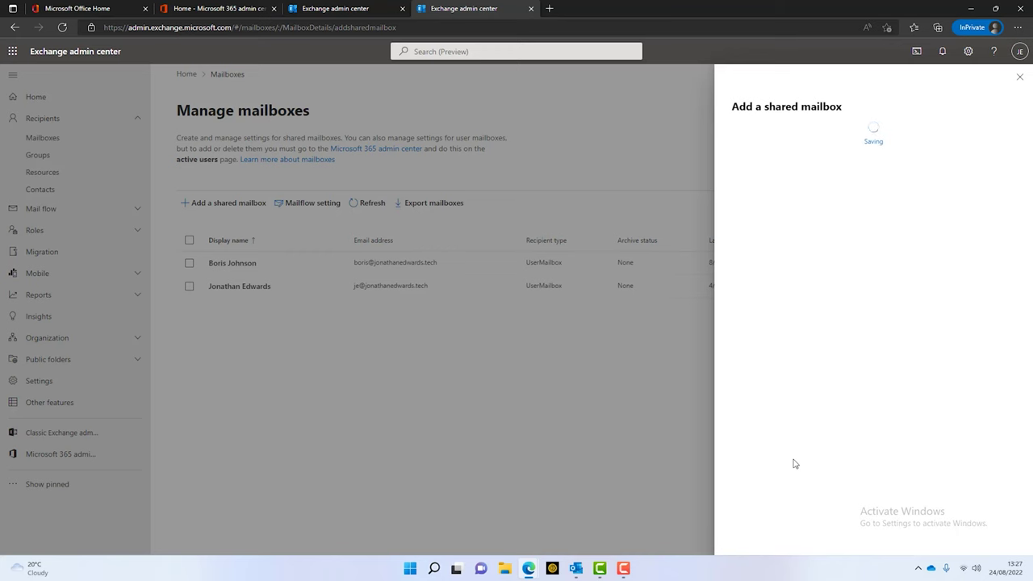